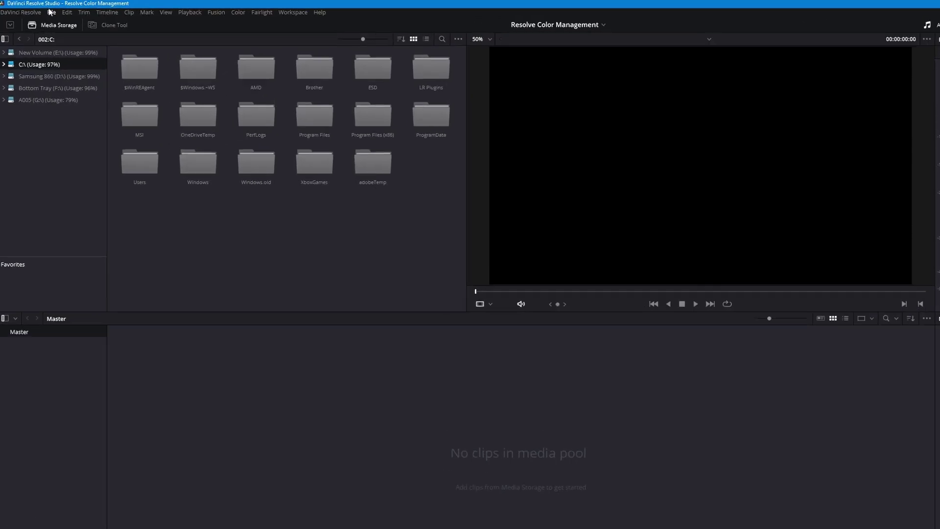
In Camera RAW settings, choose the CinemaDNG profile, decode using Project, and use Blackmagic Design colour space.
left_click(48, 8)
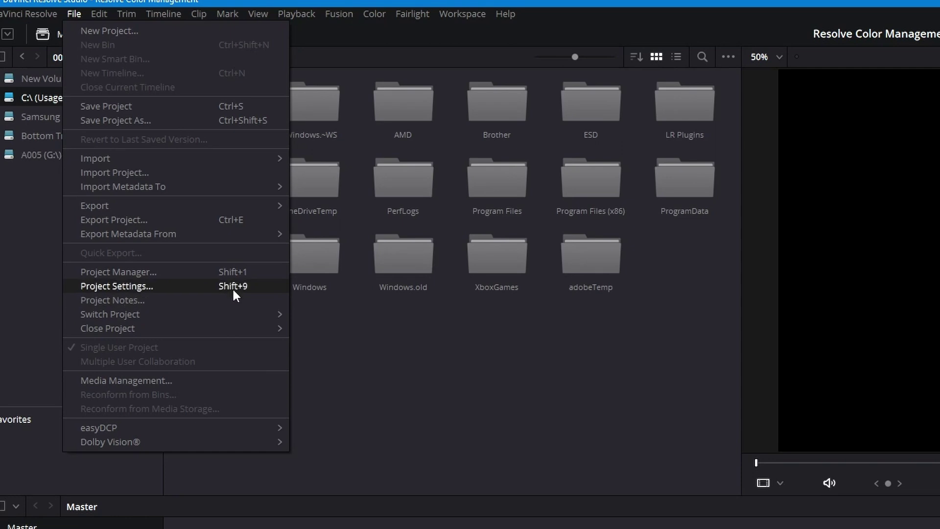
left_click(232, 287)
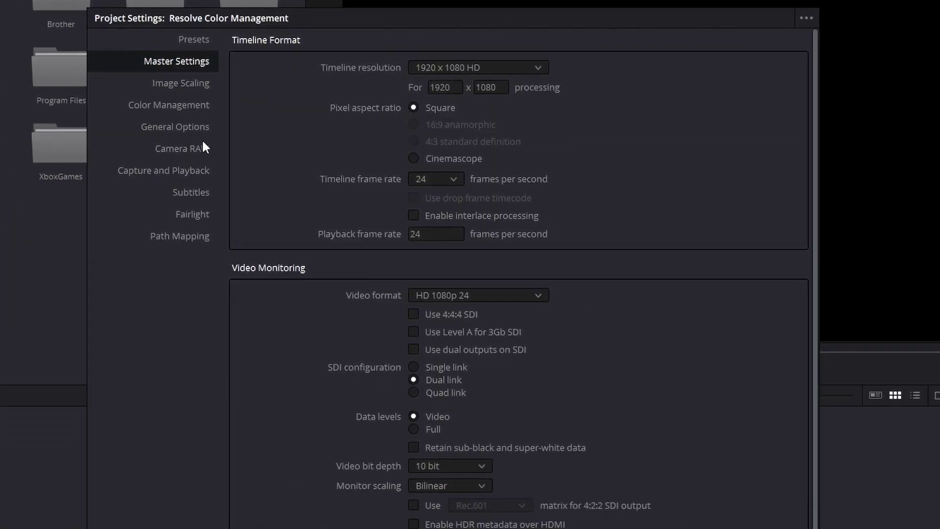
left_click(205, 151)
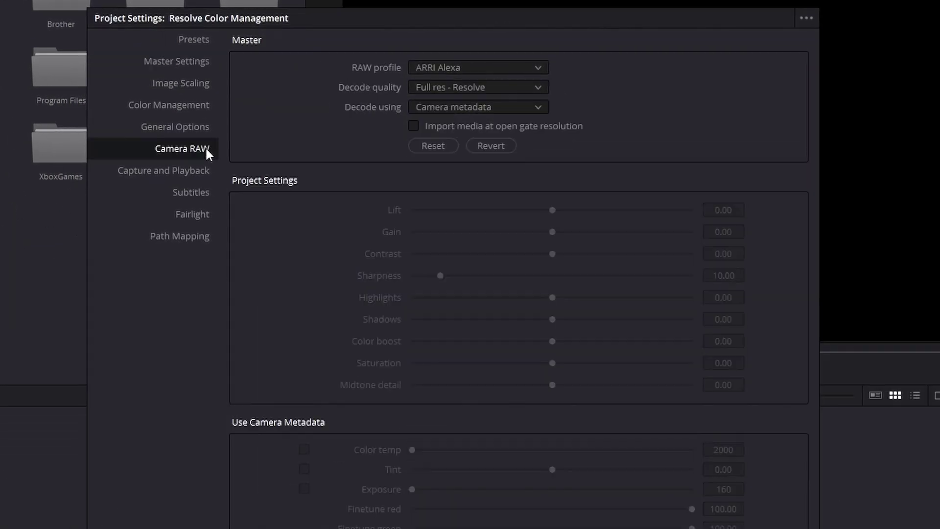
left_click(523, 70)
left_click(454, 128)
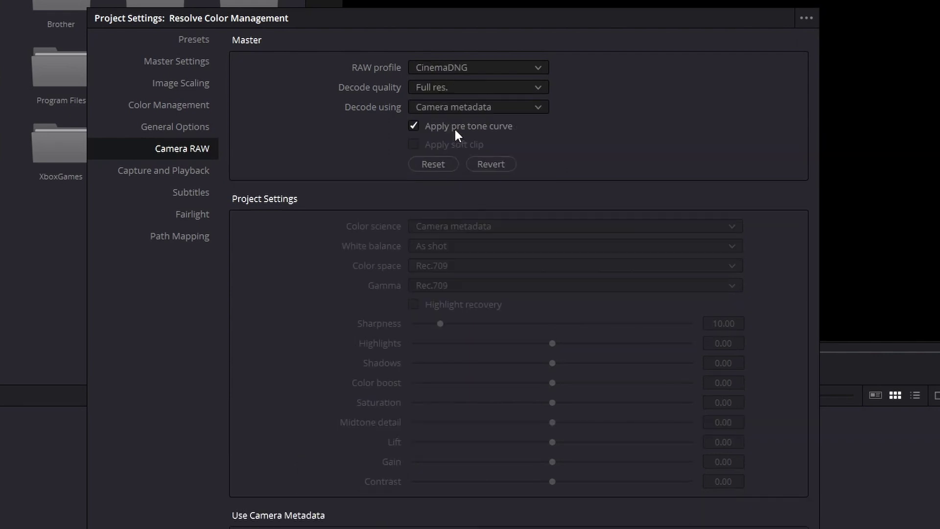
left_click(513, 111)
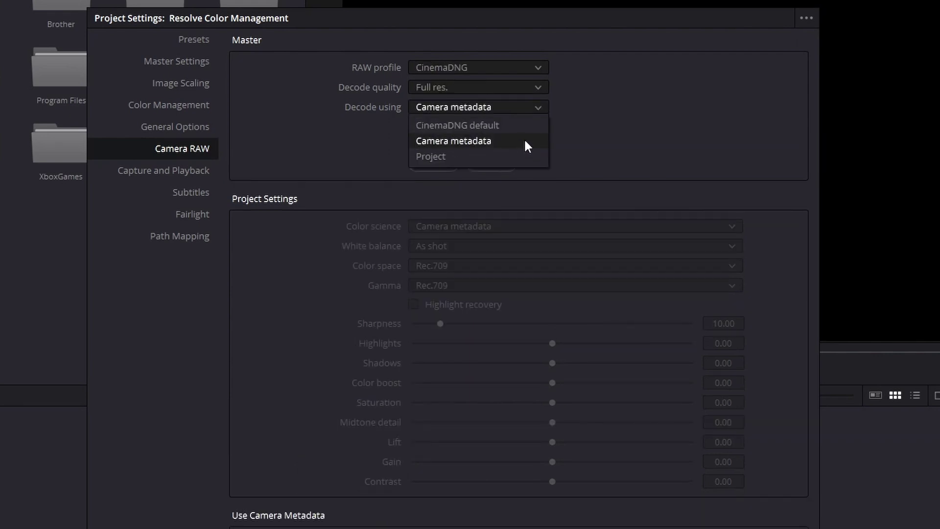
left_click(517, 154)
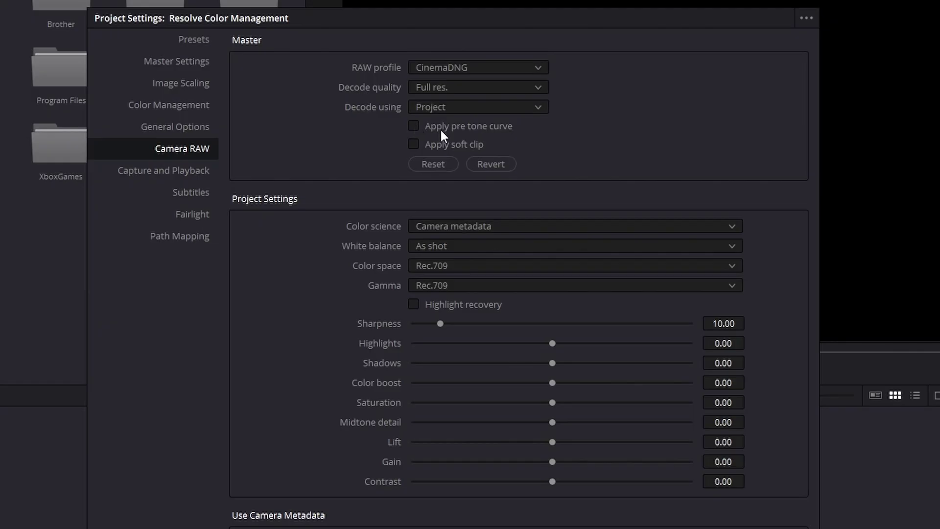
left_click(514, 265)
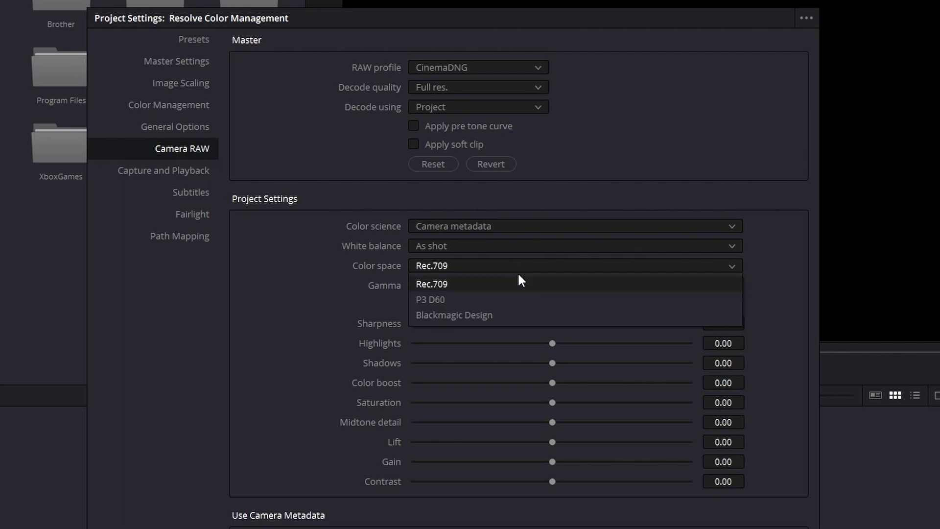
left_click(520, 319)
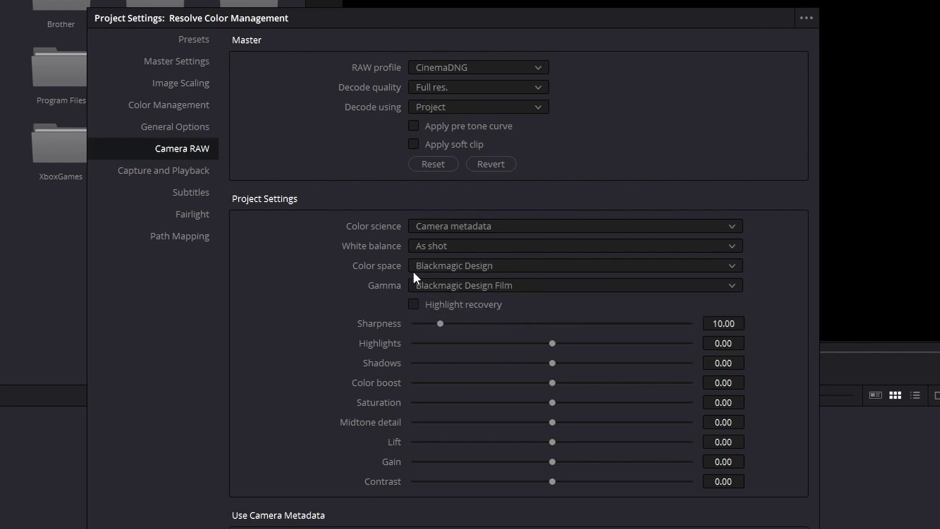
Set colour science to DaVinci YRGB Color Managed with automatic management off and Custom processing.
left_click(153, 106)
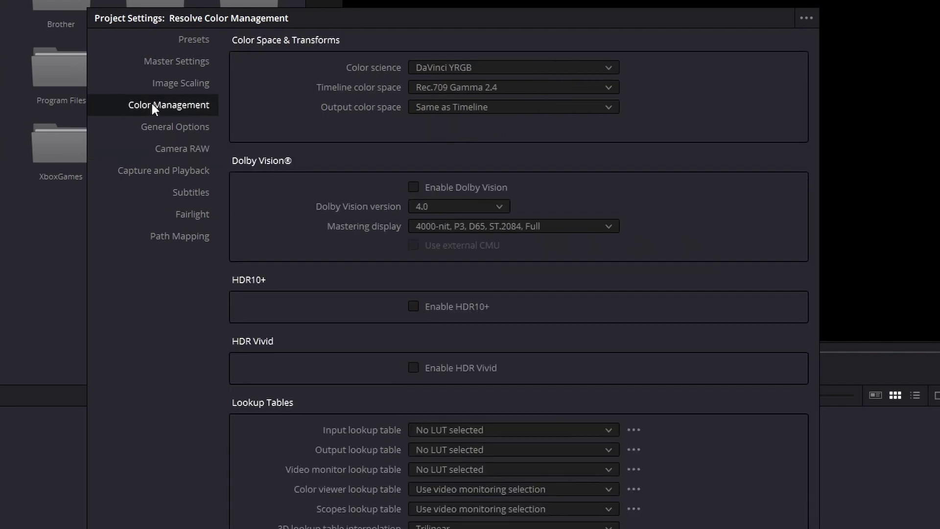
left_click(466, 66)
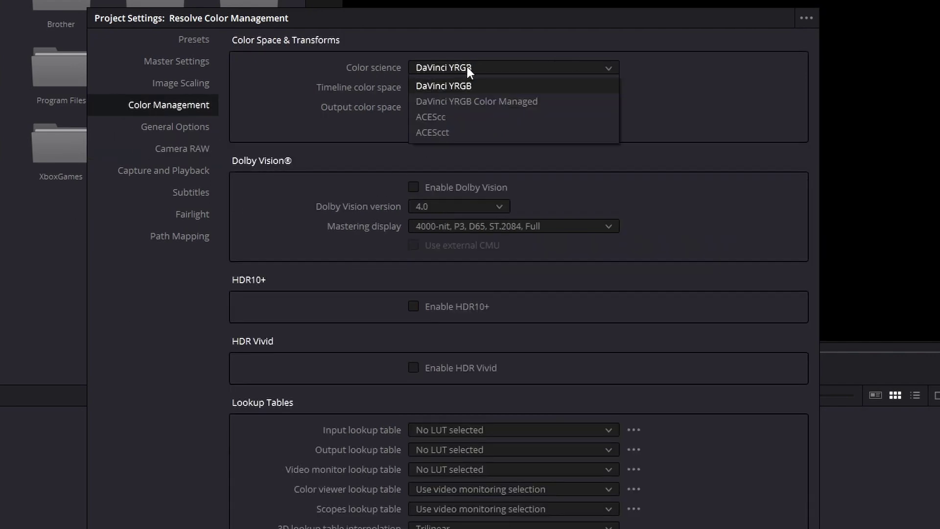
left_click(453, 101)
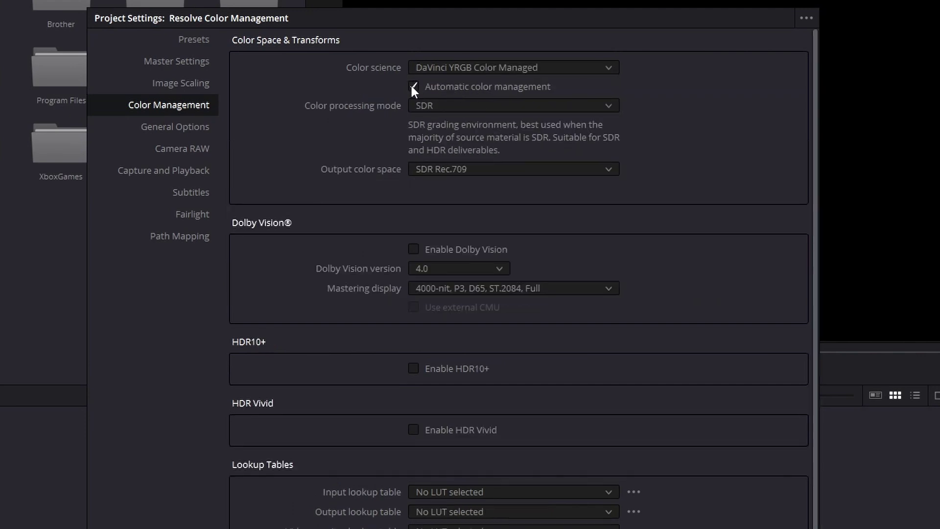
left_click(411, 86)
left_click(448, 105)
scroll(454, 260, "down", 1)
left_click(453, 265)
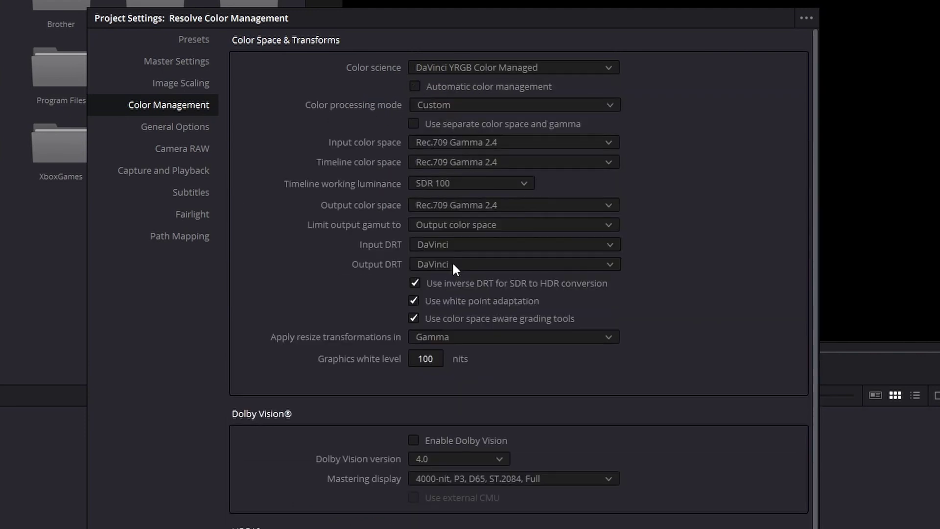
Set input to Same as Timeline and timeline to Rec.2020 Intermediate, then save.
left_click(560, 141)
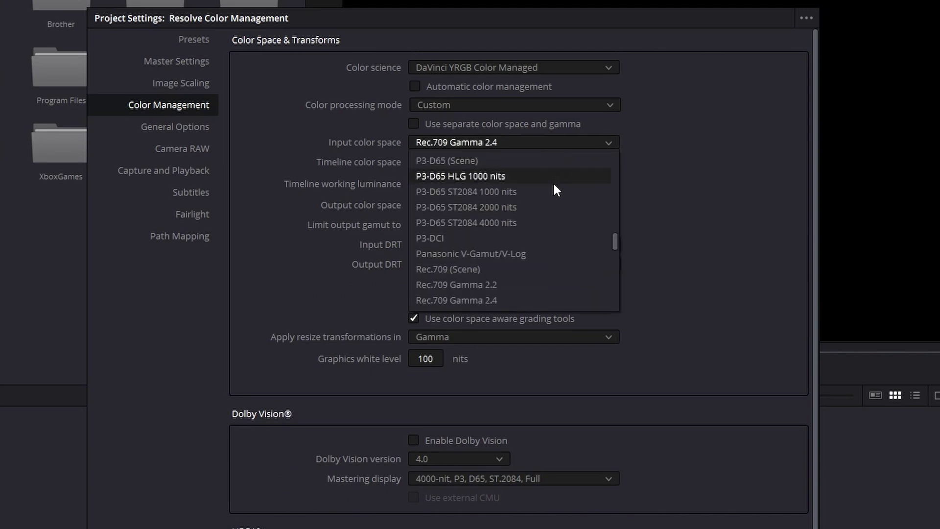
scroll(552, 175, "up", 5)
left_click(473, 161)
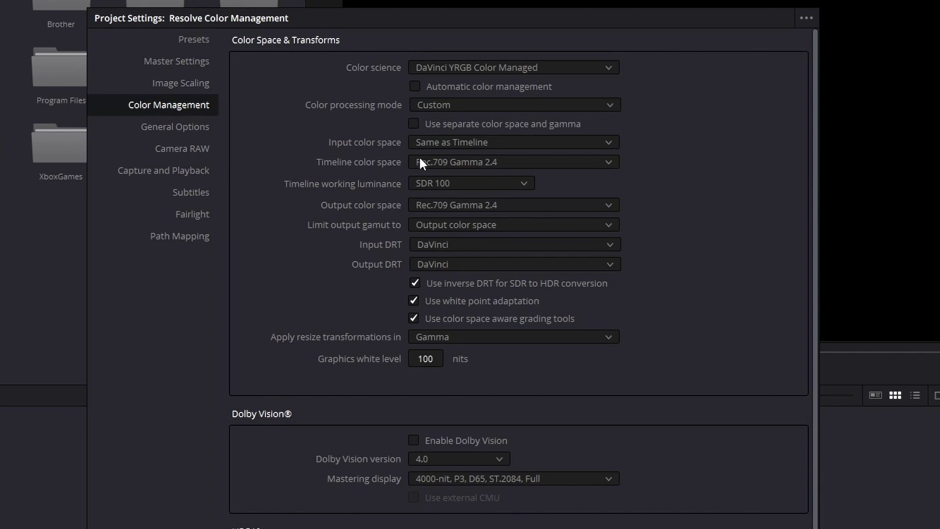
left_click(455, 163)
scroll(475, 220, "down", 3)
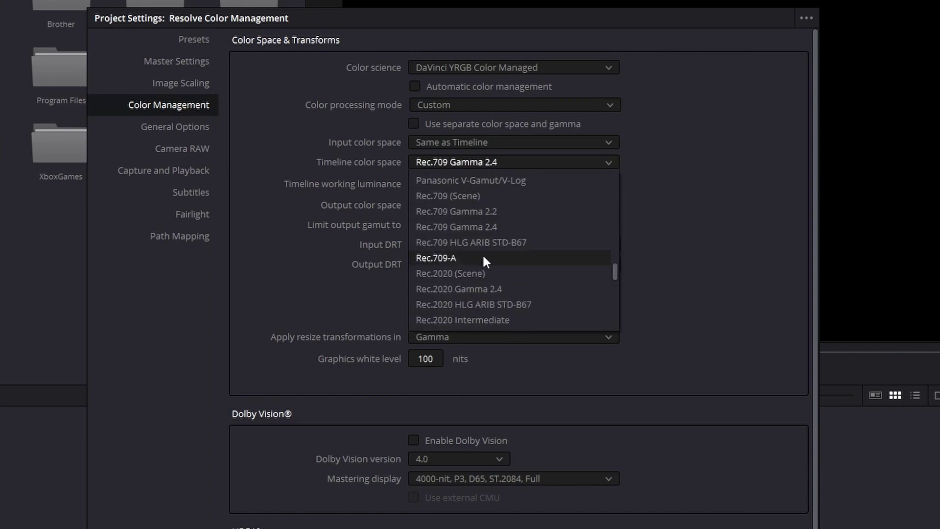
left_click(456, 319)
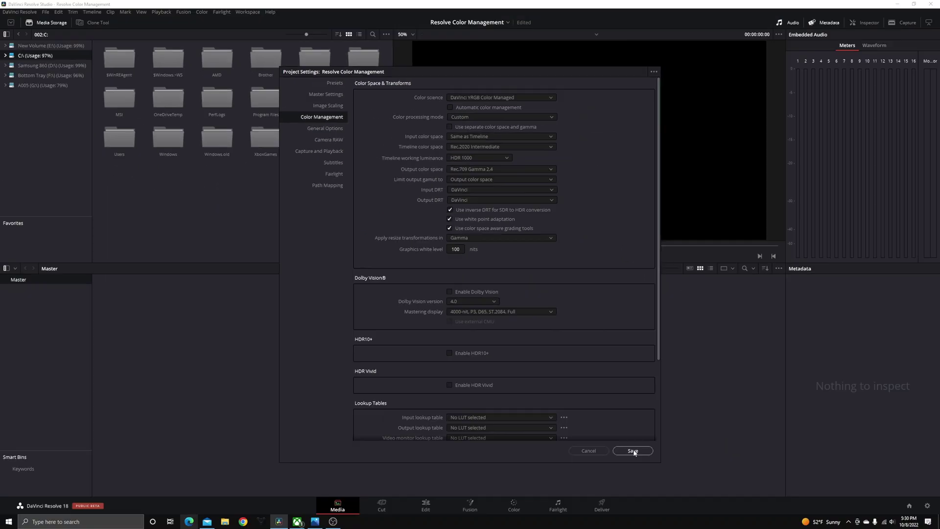
left_click(633, 448)
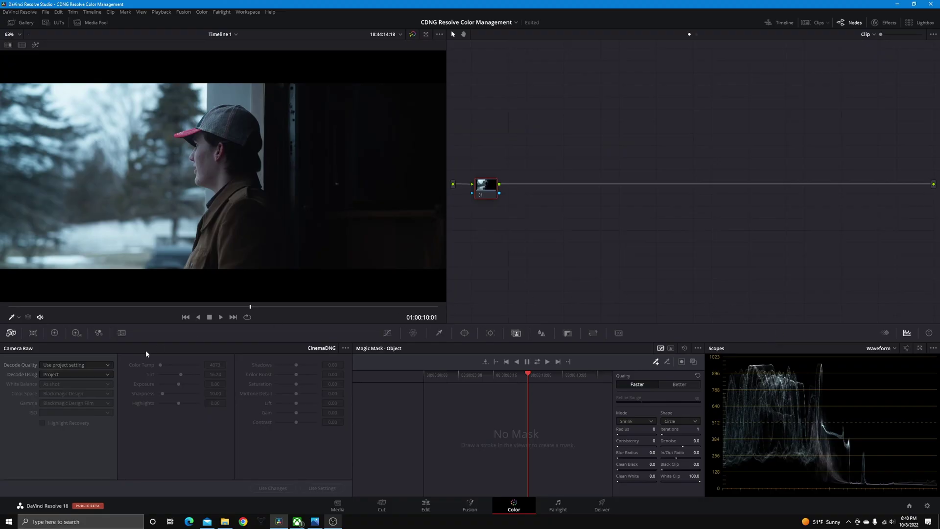
Decode the clip using Clip settings, enable Highlight Recovery, and set colour temperature to 5600.
left_click(102, 375)
left_click(91, 407)
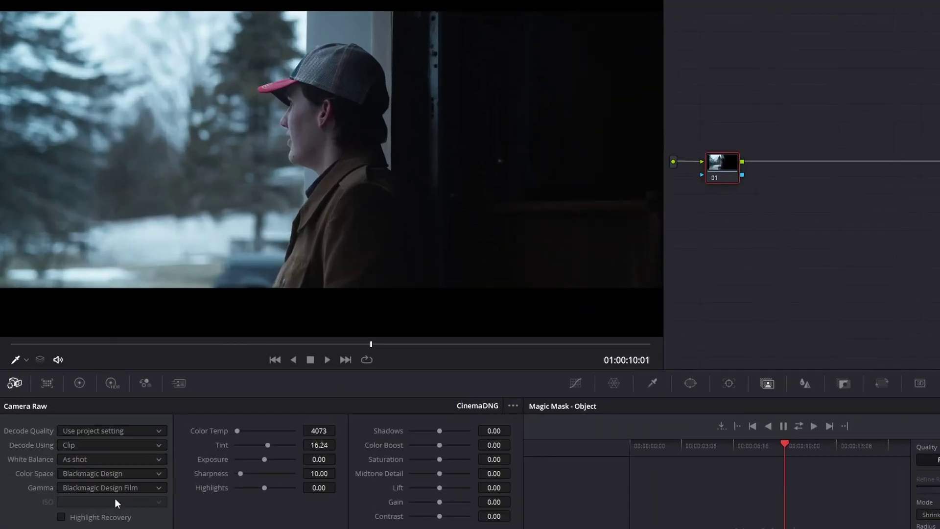
left_click(61, 516)
left_click(314, 431)
type("5600")
key("Return")
Lower exposure to -0.29 and lift the shadows to brighten the image.
left_click_drag(318, 459, 294, 488)
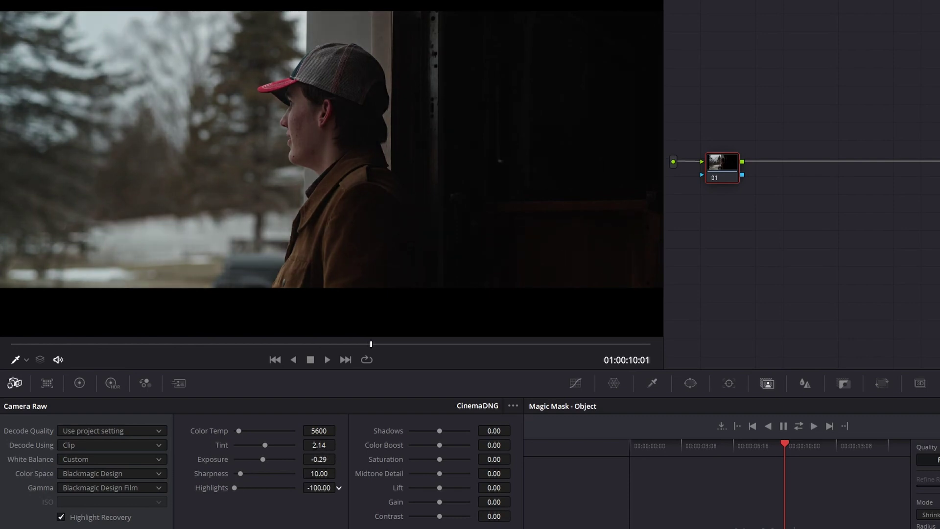
left_click_drag(494, 431, 499, 430)
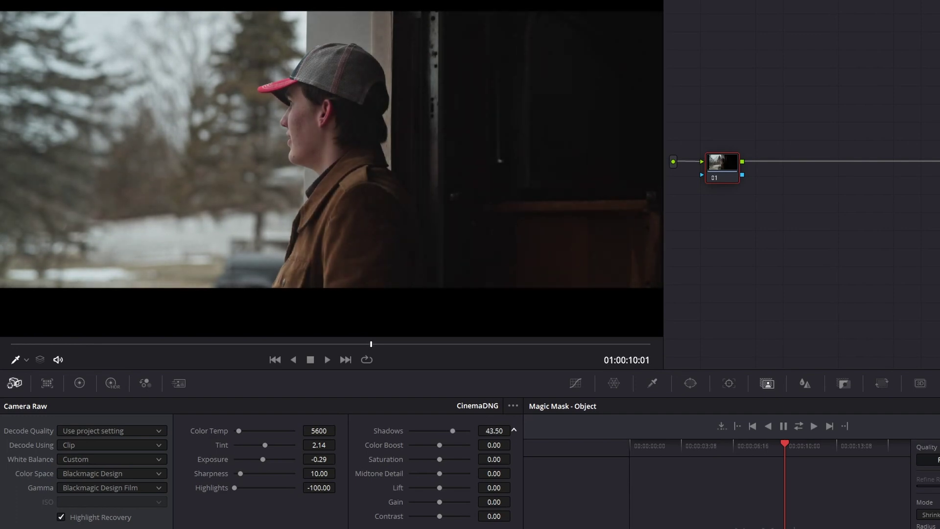
left_click(82, 382)
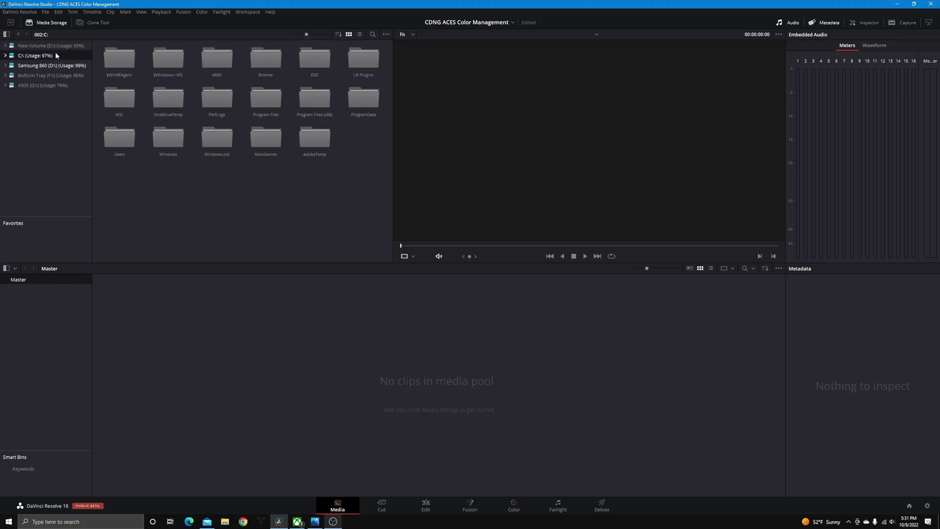
Set the Camera RAW profile to CinemaDNG, decoded using Project settings.
left_click(44, 14)
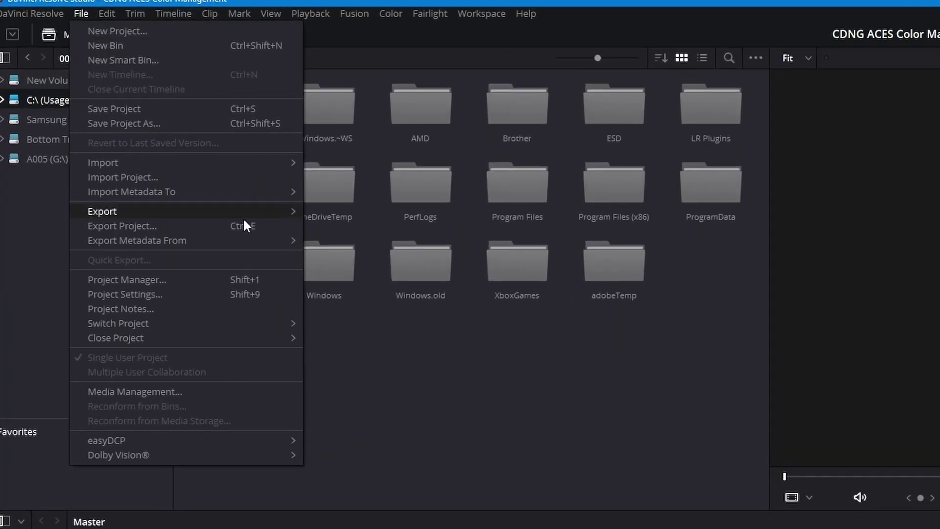
left_click(256, 294)
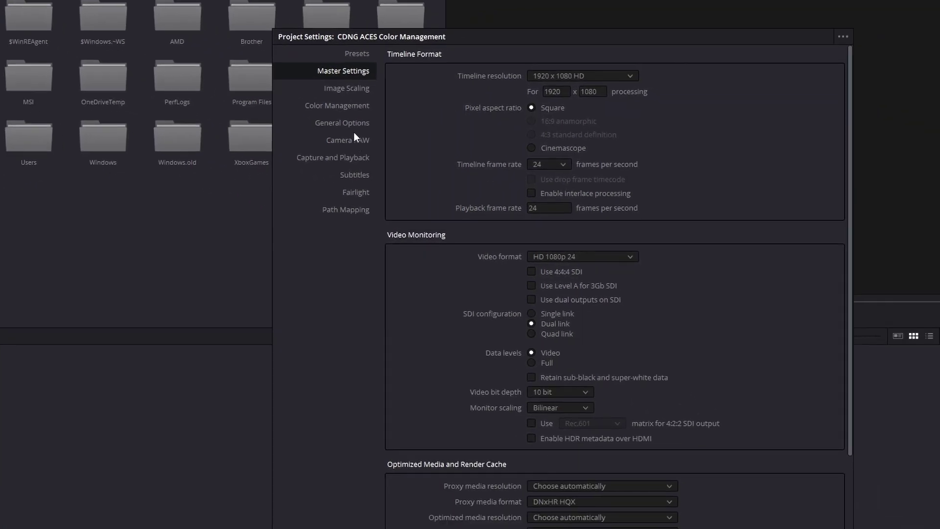
left_click(353, 140)
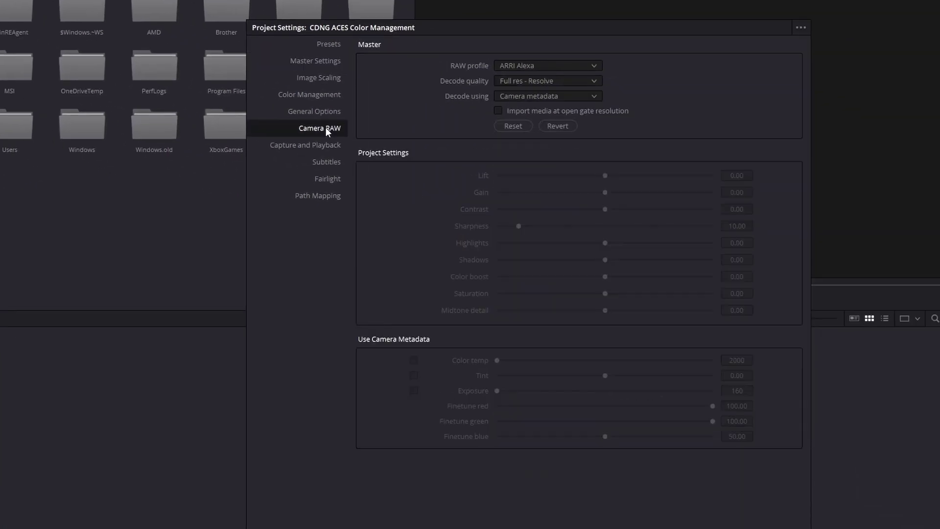
left_click(503, 68)
left_click(533, 116)
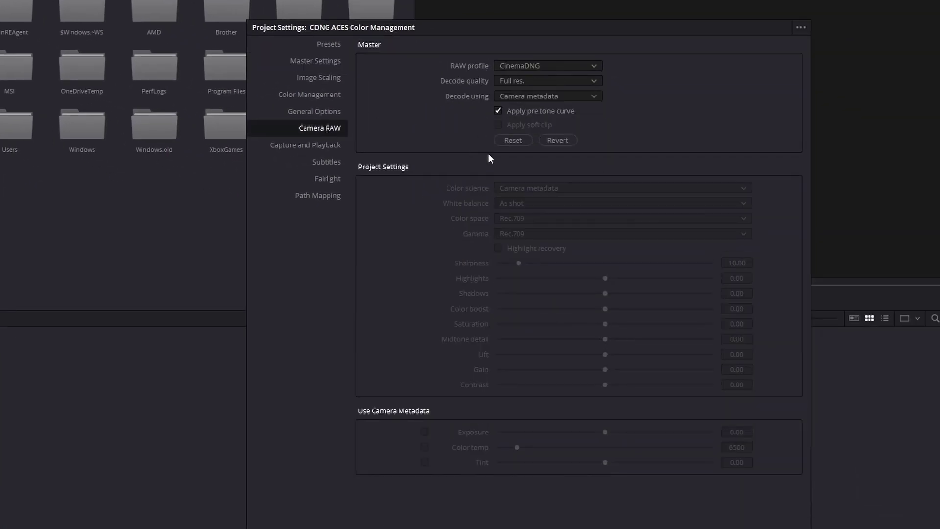
left_click(565, 99)
left_click(514, 133)
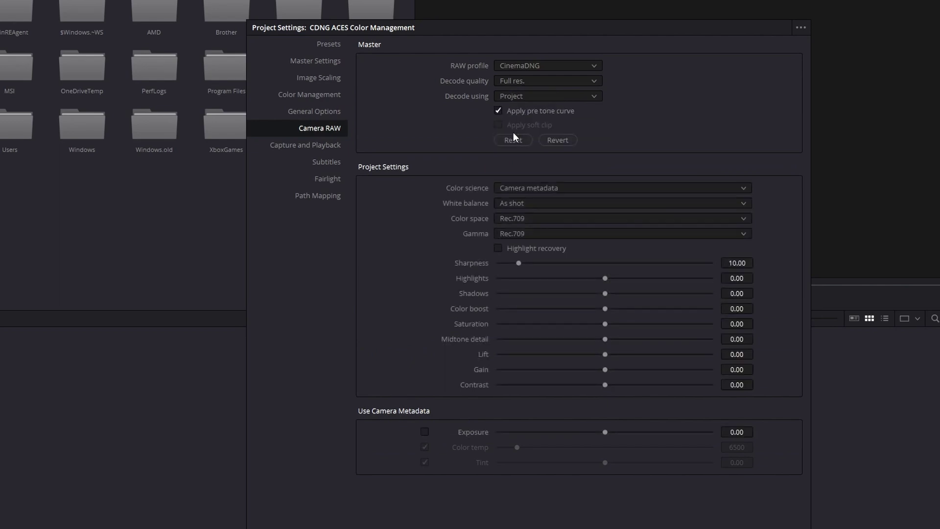
Disable Apply pre tone curve, set Blackmagic Design colour space, save, and reopen Project Settings.
left_click(497, 112)
left_click(589, 217)
left_click(513, 257)
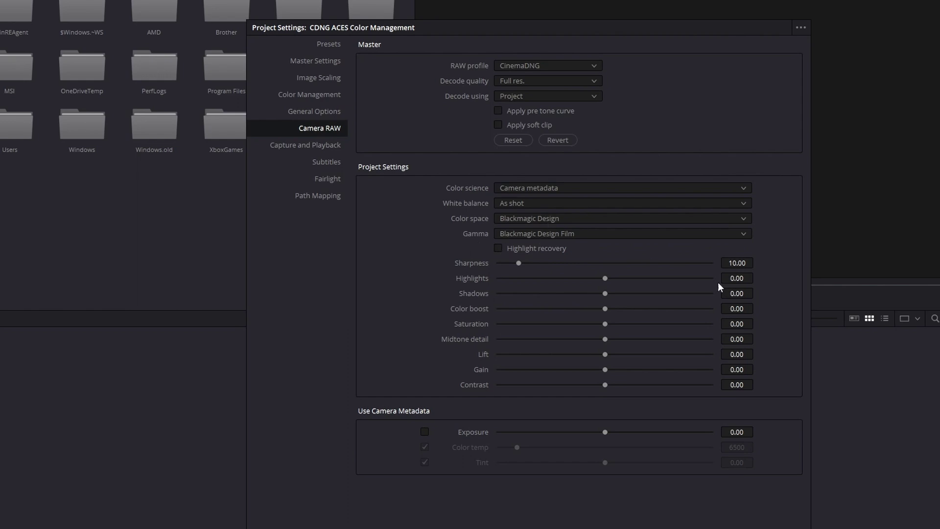
left_click(685, 421)
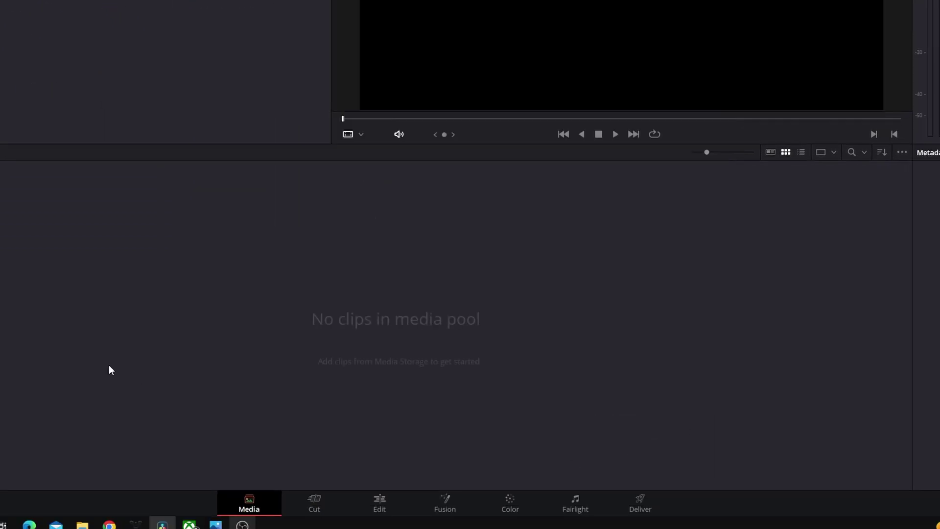
left_click(53, 7)
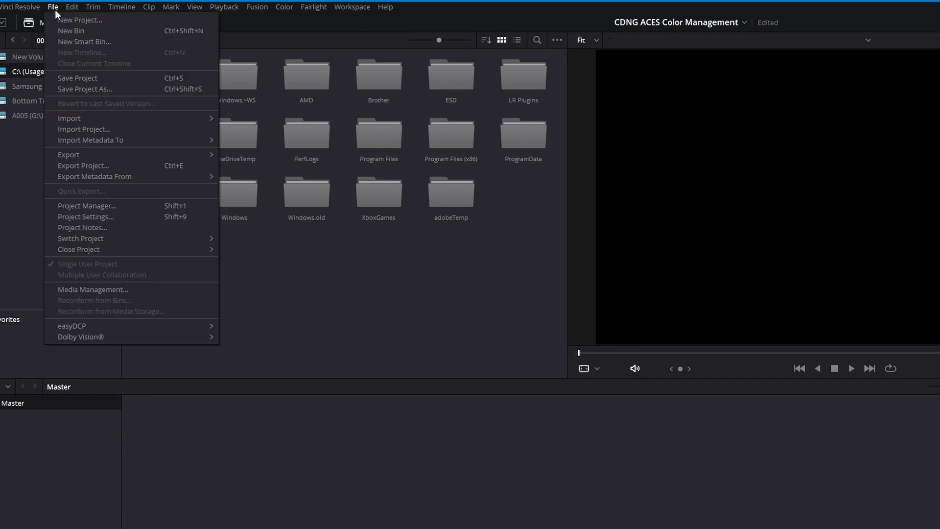
left_click(113, 216)
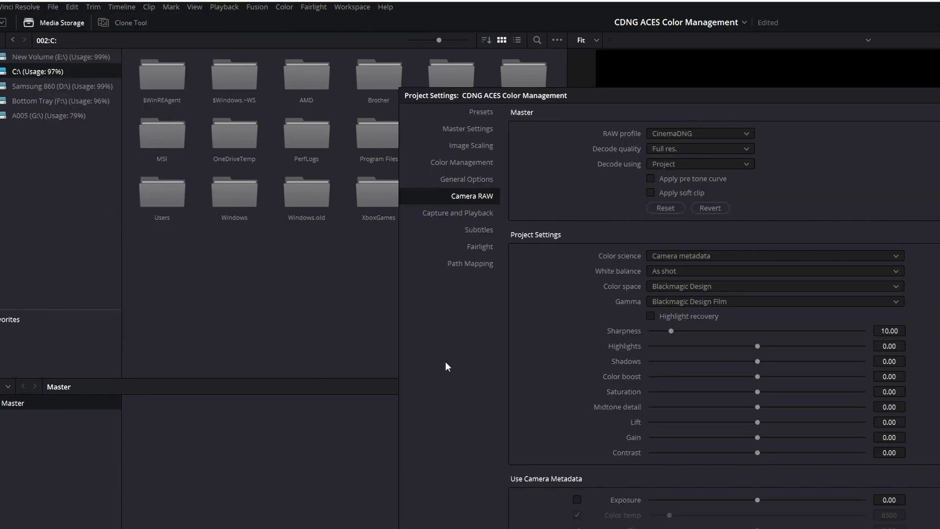
In Color Management, set colour science to ACEScc with ACES version 1.3.
left_click(495, 164)
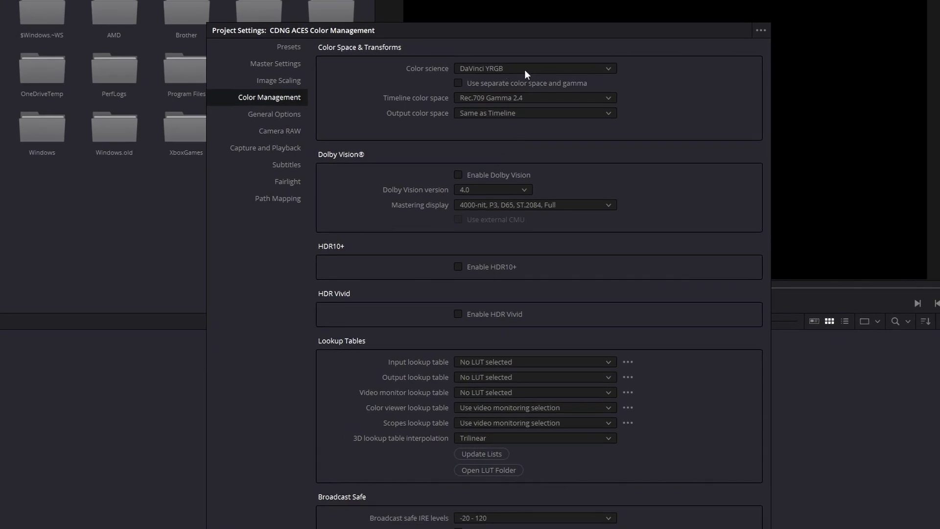
left_click(498, 68)
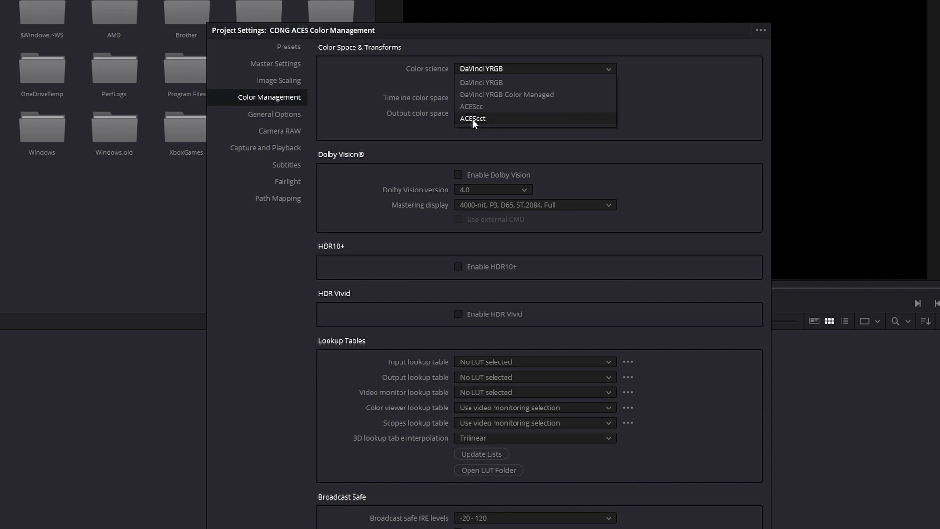
left_click(505, 104)
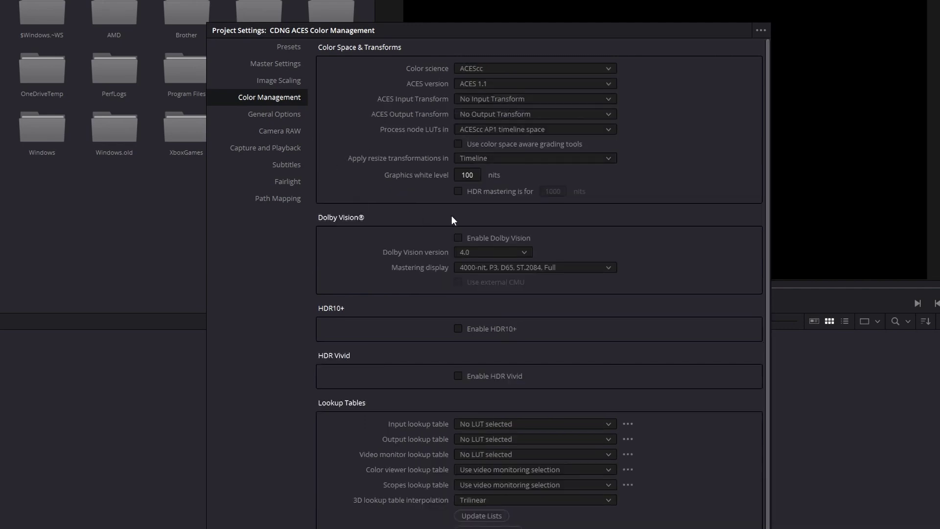
left_click(483, 83)
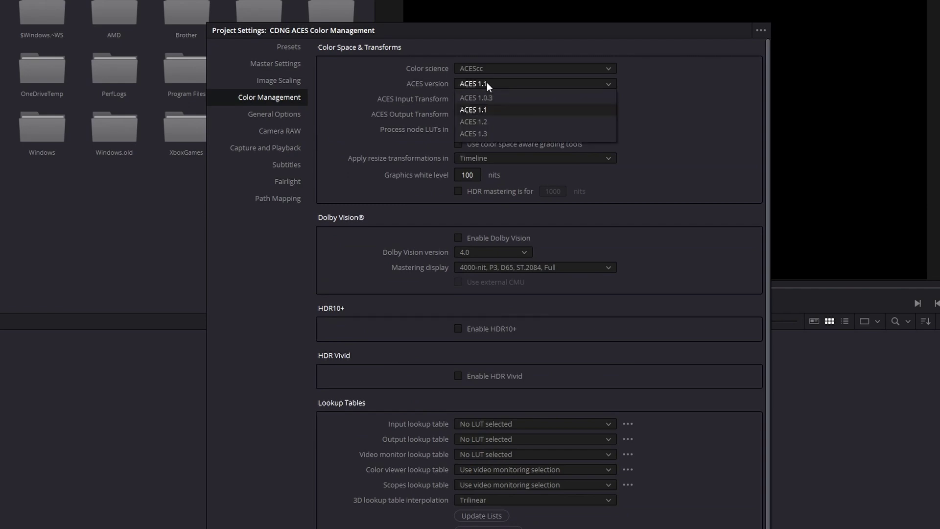
left_click(485, 130)
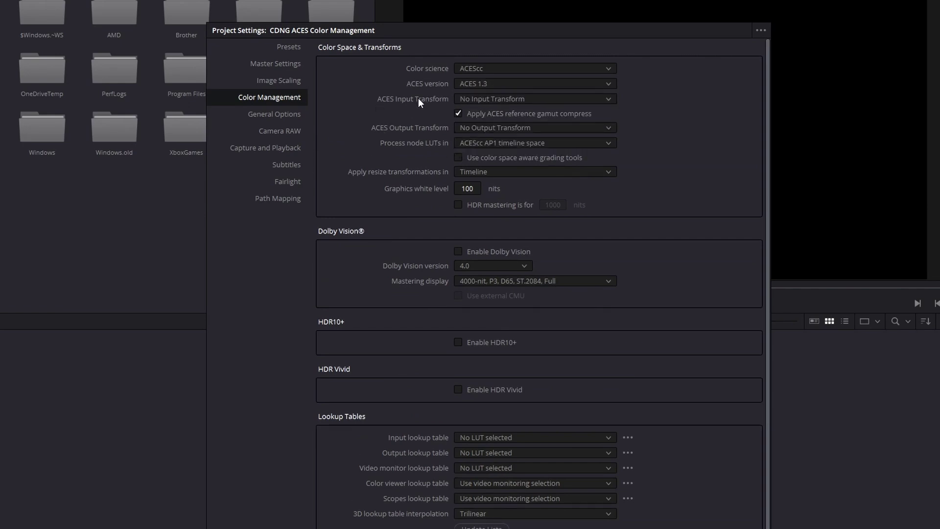
Keep No Input Transform, set the ACES output transform to Rec.709, and save.
left_click(501, 100)
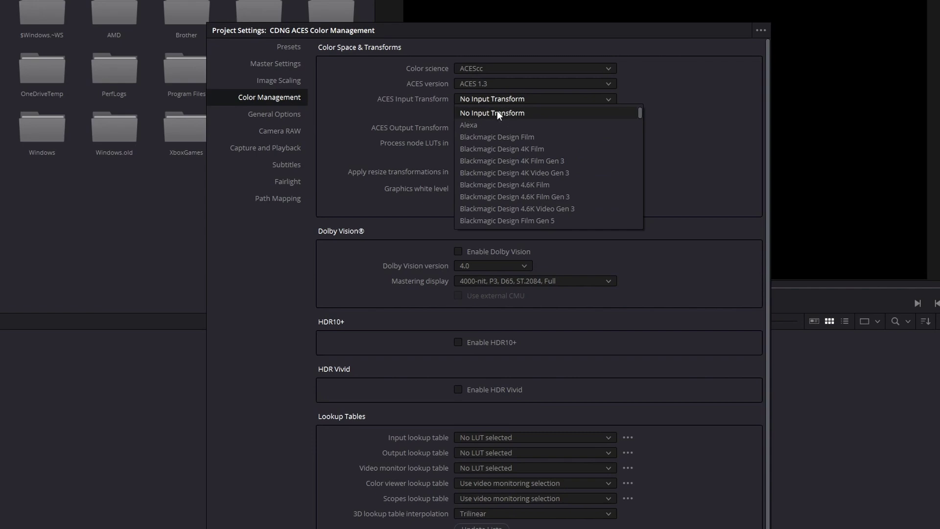
left_click(497, 113)
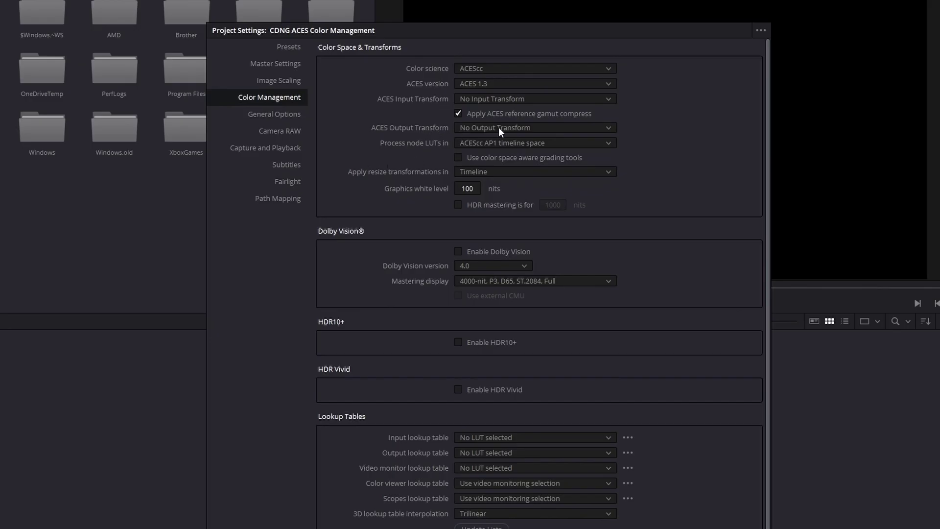
left_click(498, 127)
scroll(551, 180, "down", 3)
scroll(551, 183, "down", 1)
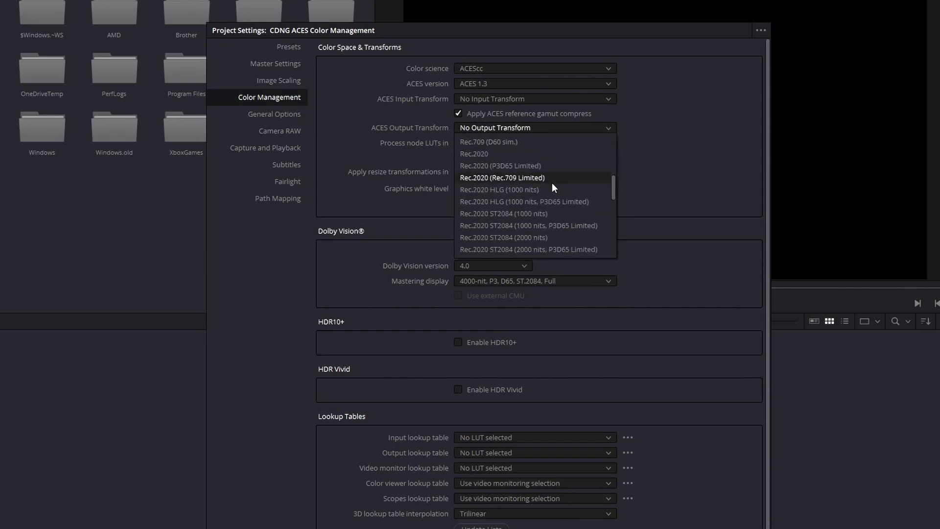
scroll(542, 155, "up", 1)
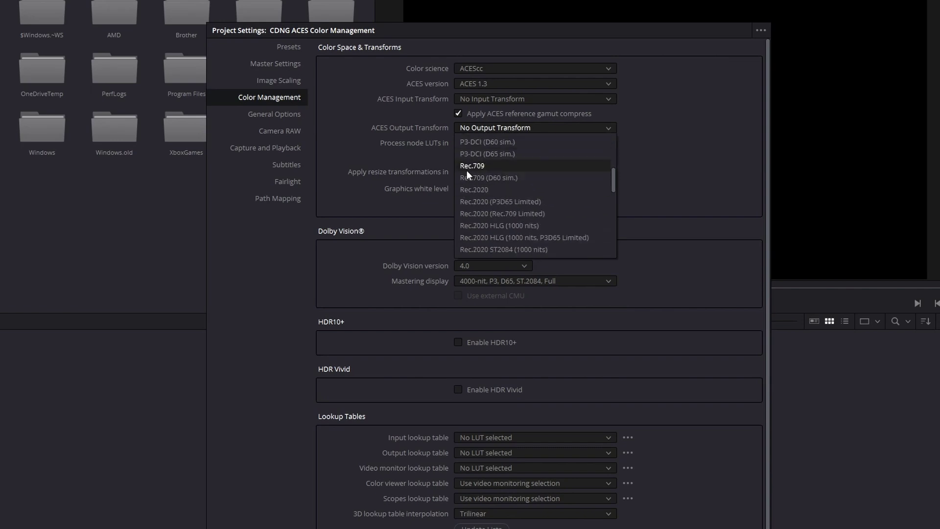
left_click(501, 165)
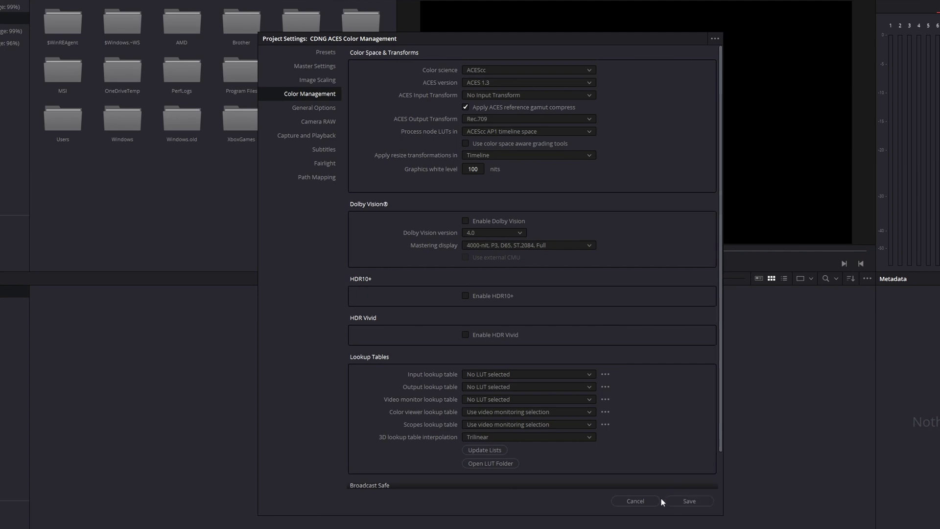
left_click(689, 501)
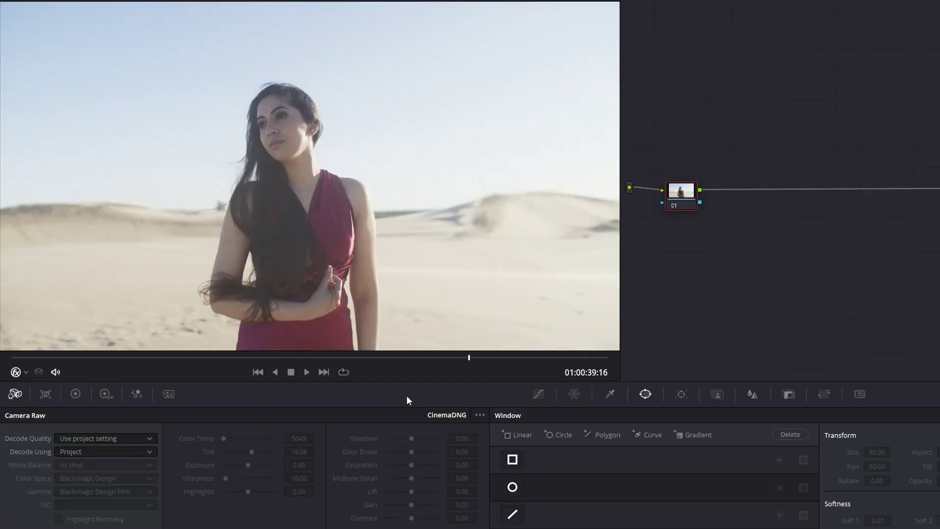
Decode the clip with its own raw settings, trying Highlights at -100 before resetting them to 0.
left_click(134, 452)
left_click(74, 500)
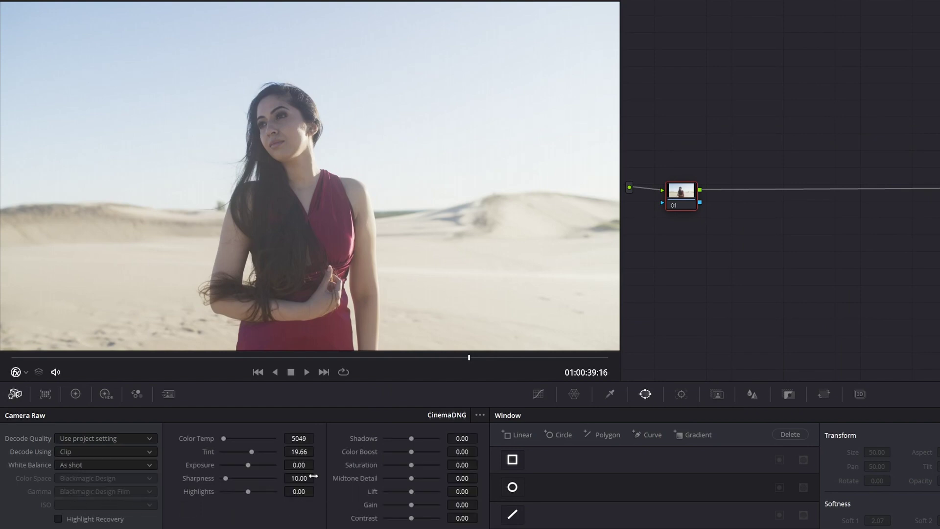
left_click(477, 414)
left_click_drag(250, 492, 201, 501)
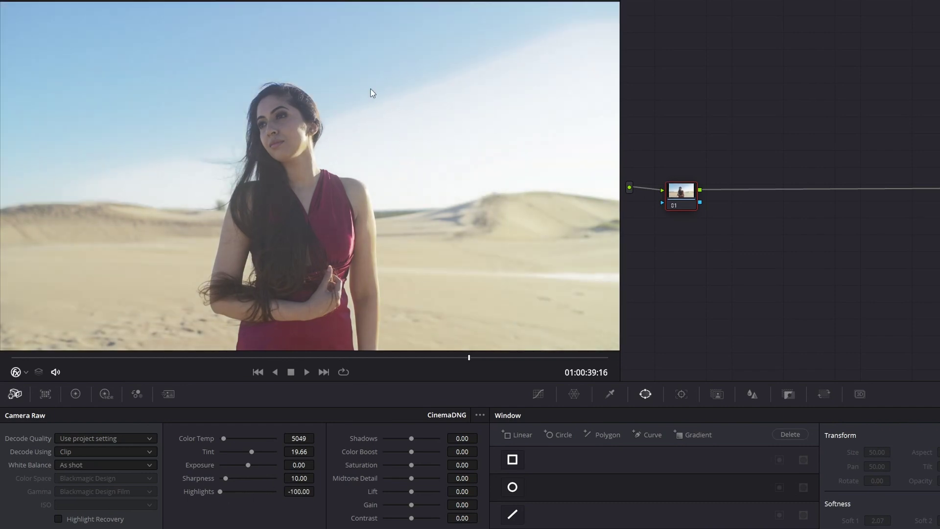
left_click(304, 493)
type("0")
key("Return")
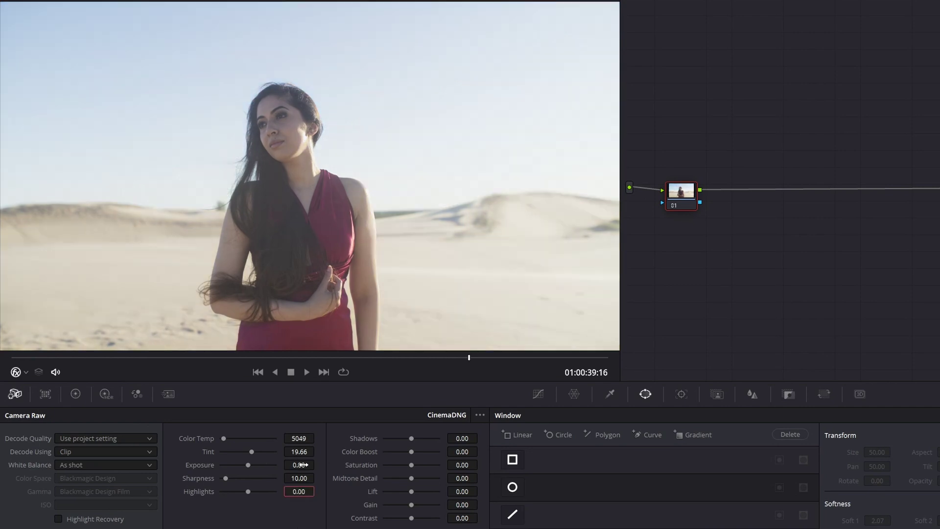
Lower exposure to about -1.95, pull highlights down, nudge exposure up, and check the HDR shadow zone.
left_click_drag(248, 464, 238, 464)
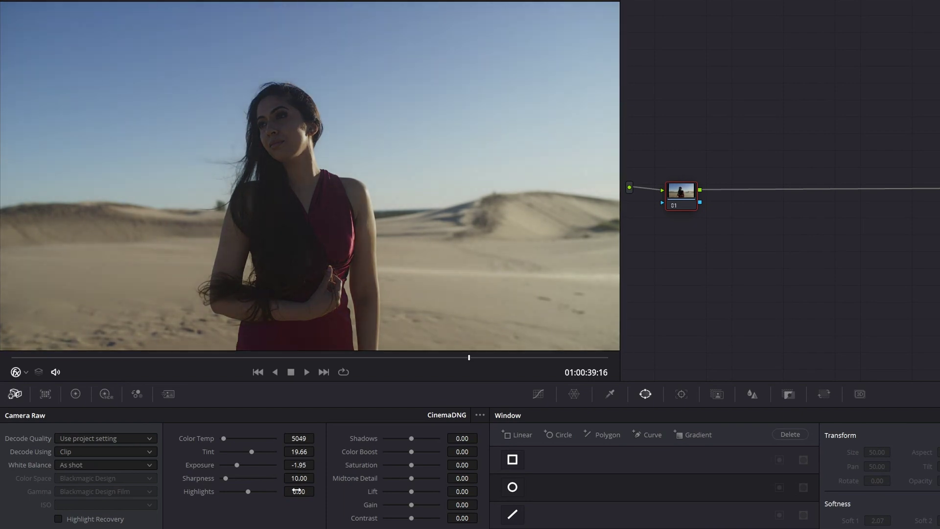
left_click_drag(237, 491, 223, 491)
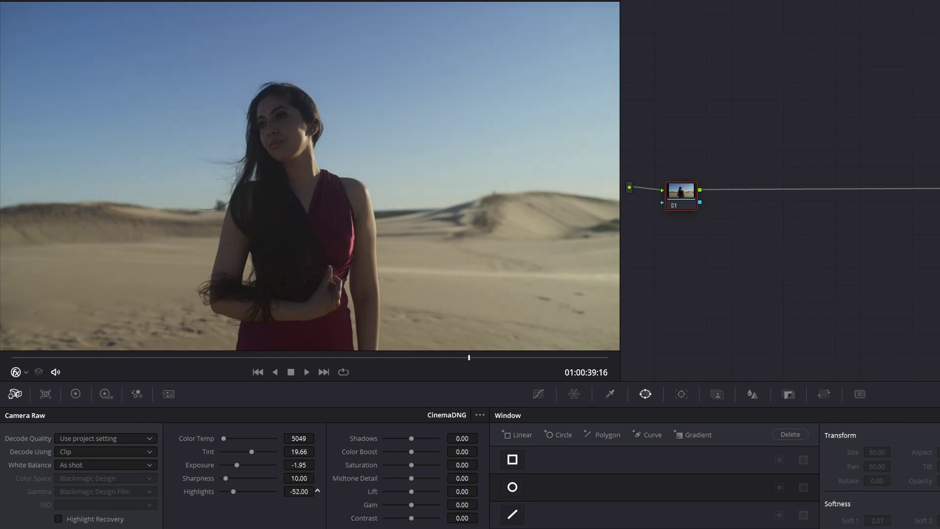
mouse_move(298, 464)
left_mouse_down()
mouse_move(318, 465)
mouse_move(305, 465)
left_mouse_up()
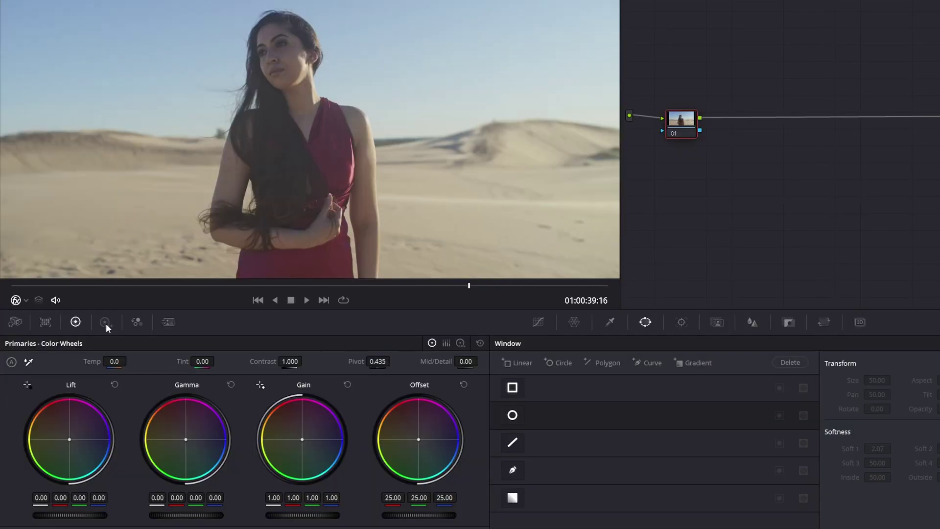
left_click(106, 393)
left_click(144, 384)
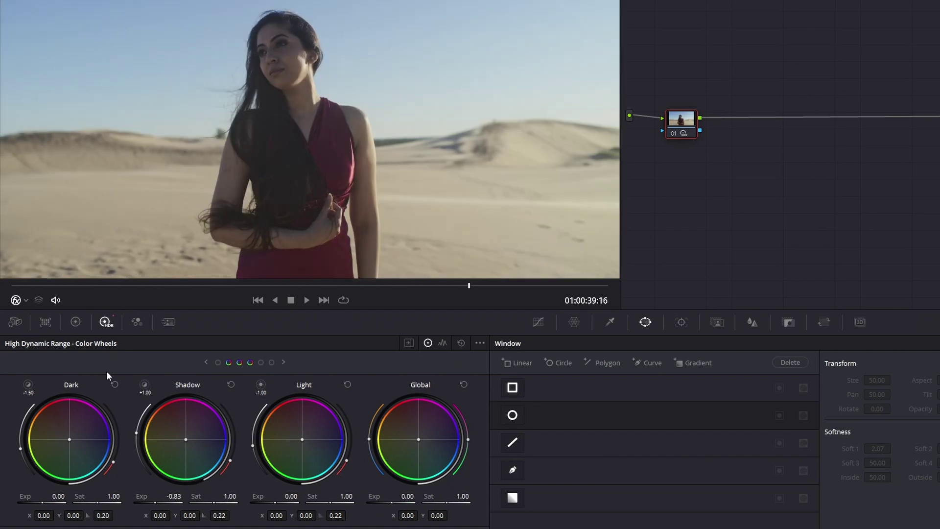
left_click(16, 321)
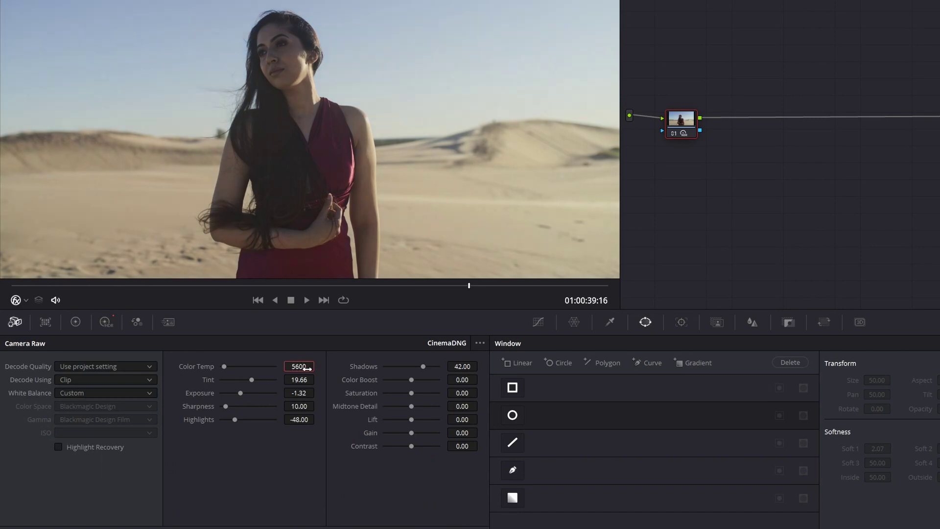
left_click(109, 322)
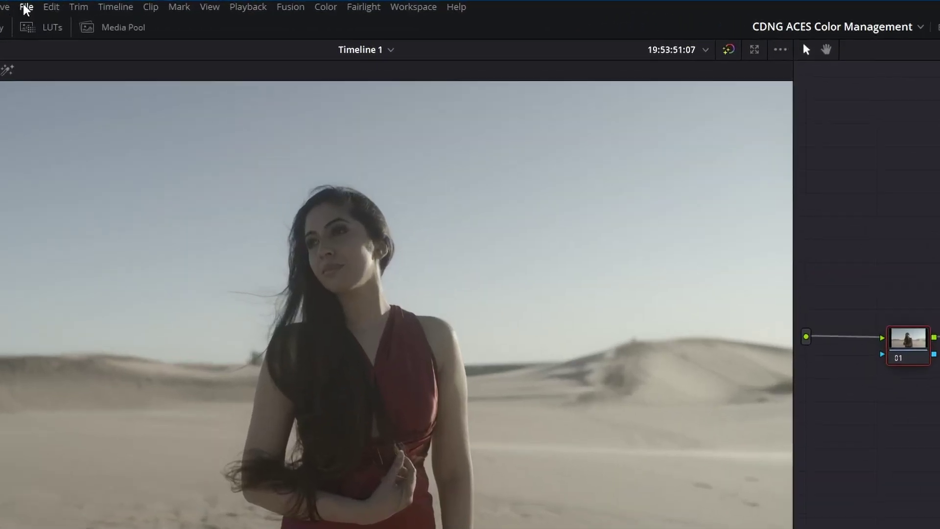
Review Project Settings, then apply FilmConvert Nitrate to node 01.
left_click(24, 9)
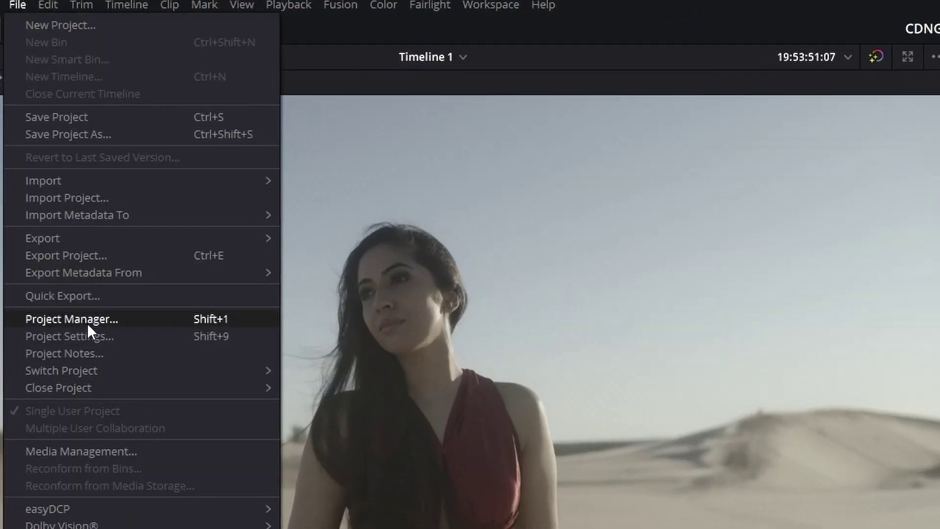
left_click(86, 277)
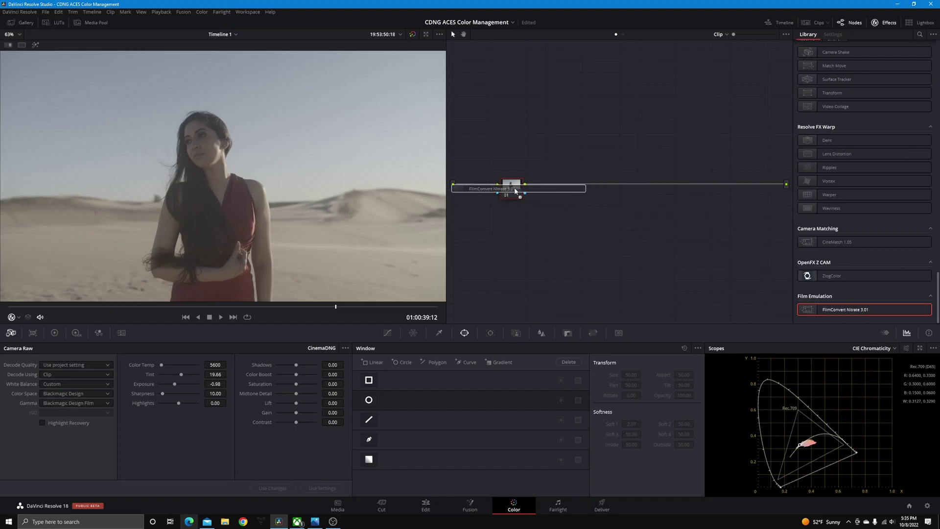
left_click_drag(514, 191, 513, 191)
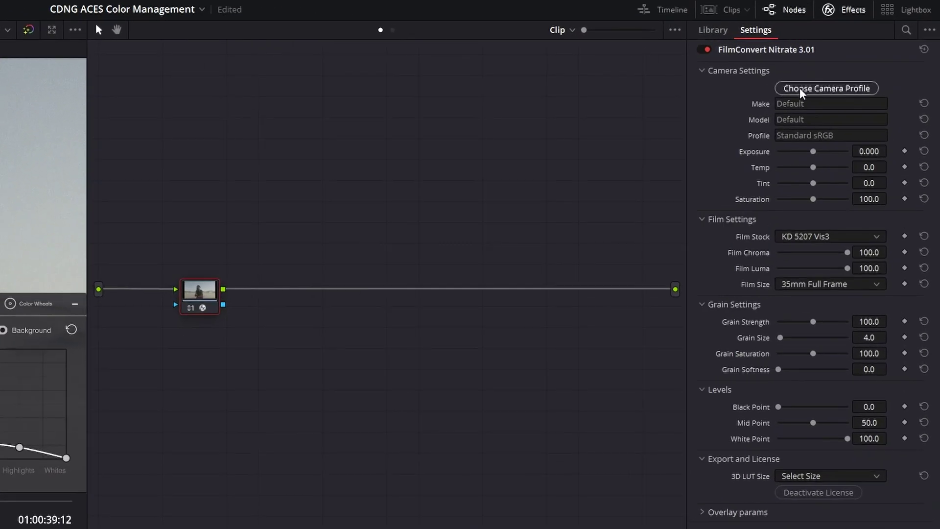
Choose the Sigma FP camera with the CinemaDNG BMD Film profile in FilmConvert and apply it.
left_click(801, 91)
left_click(753, 64)
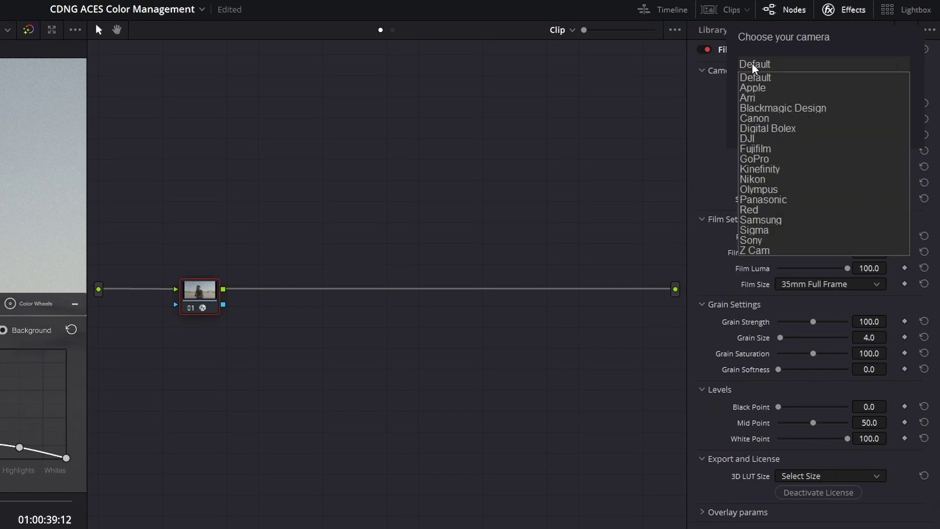
left_click(787, 229)
left_click(766, 111)
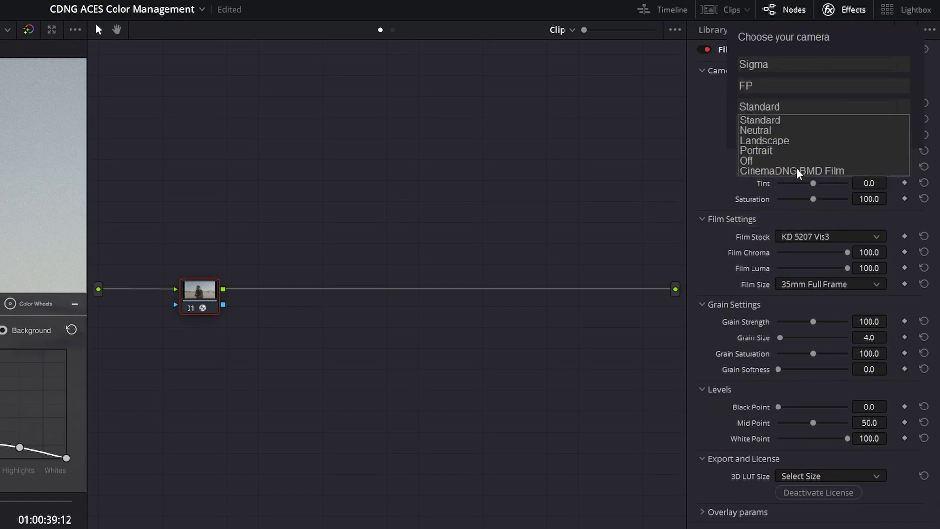
left_click(757, 173)
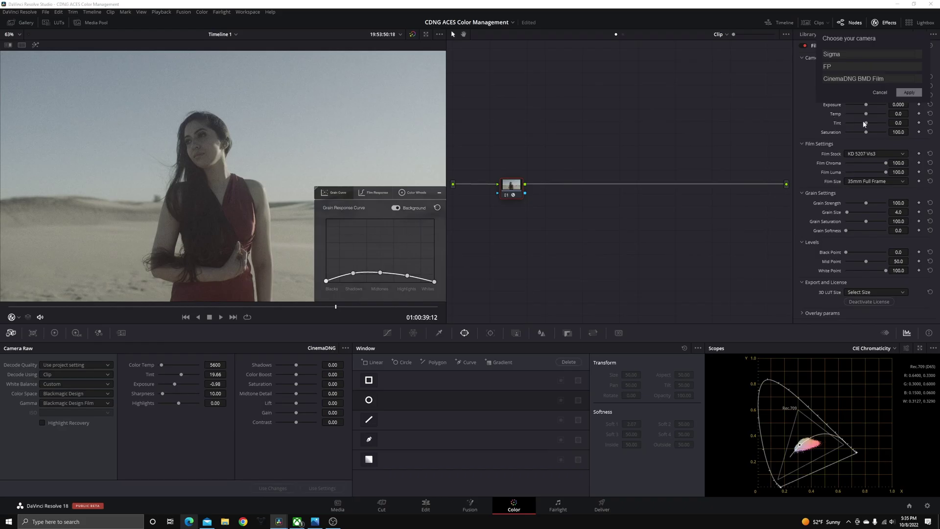
left_click(909, 92)
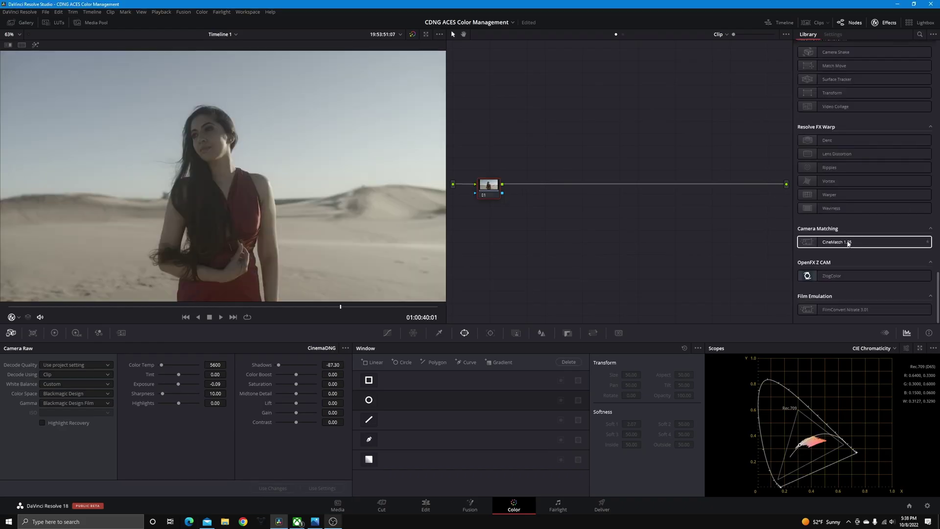
Apply CineMatch 1.05 to node 01 with a Blackmagic Production Camera 4k Full-range source.
left_click_drag(491, 185, 488, 186)
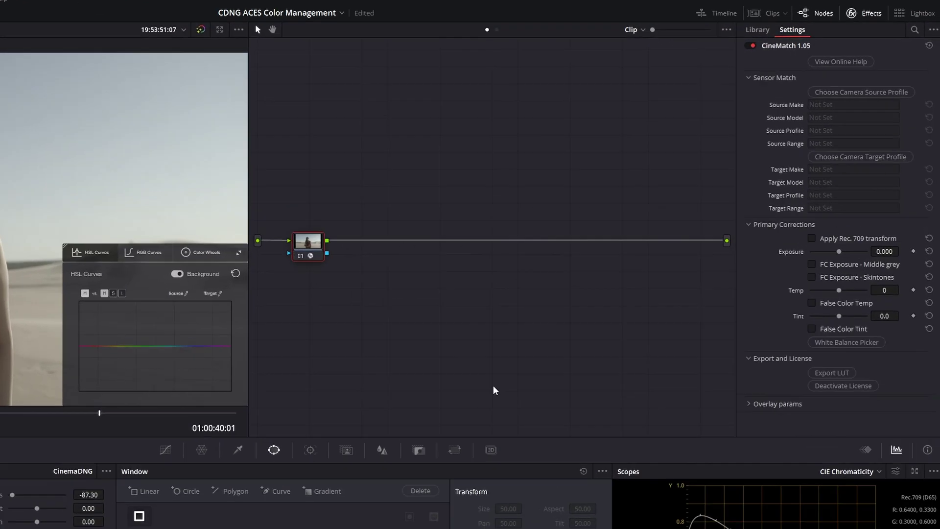
left_click(816, 109)
left_click(736, 72)
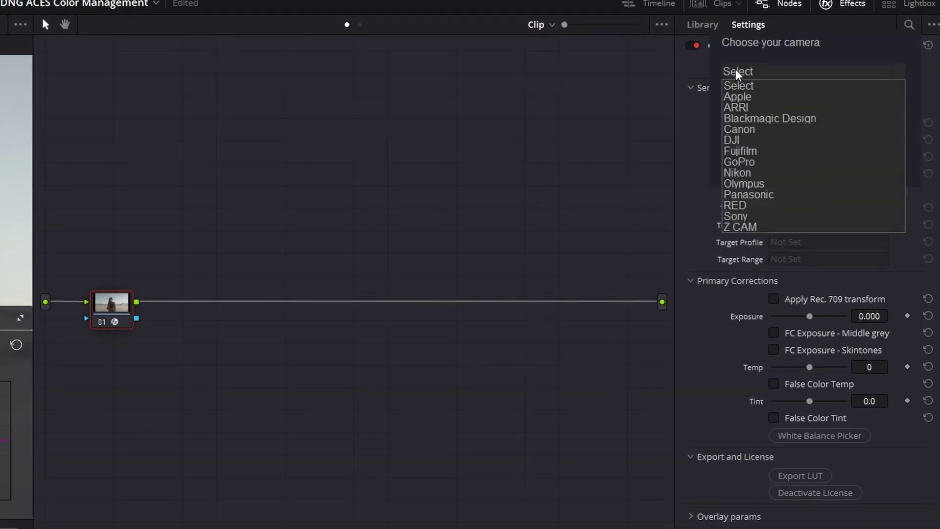
left_click(754, 119)
left_click(736, 96)
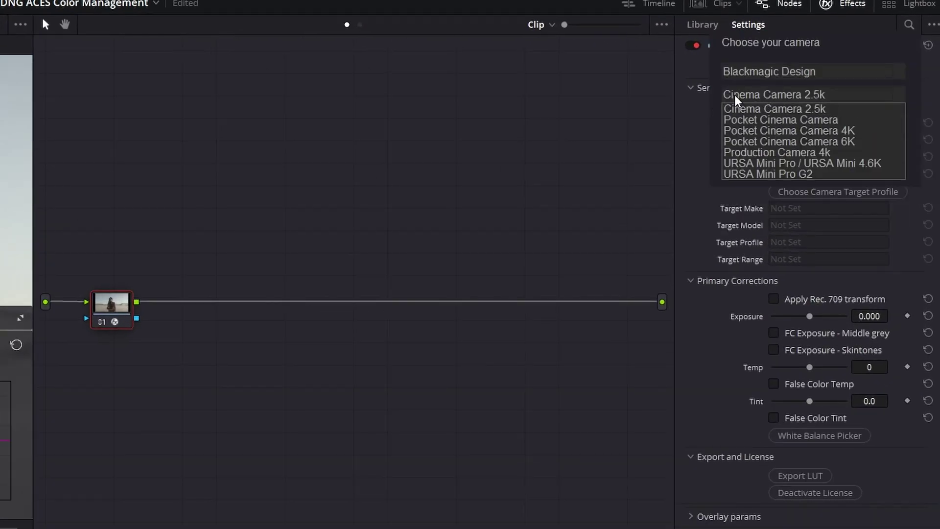
left_click(771, 151)
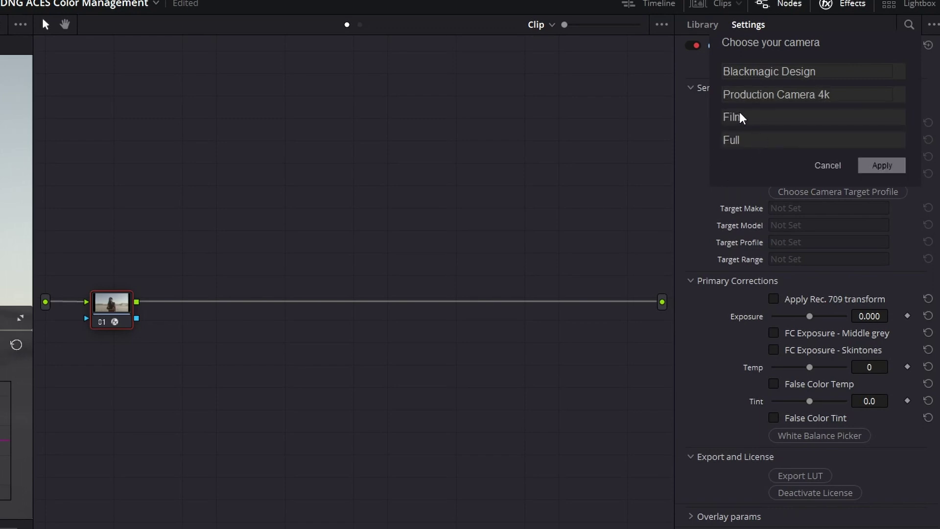
left_click(743, 144)
left_click(737, 166)
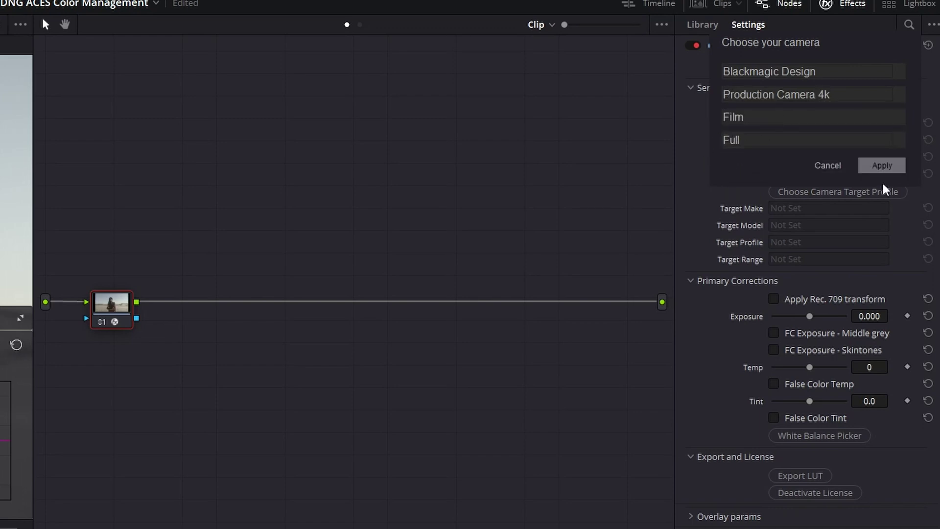
left_click(864, 164)
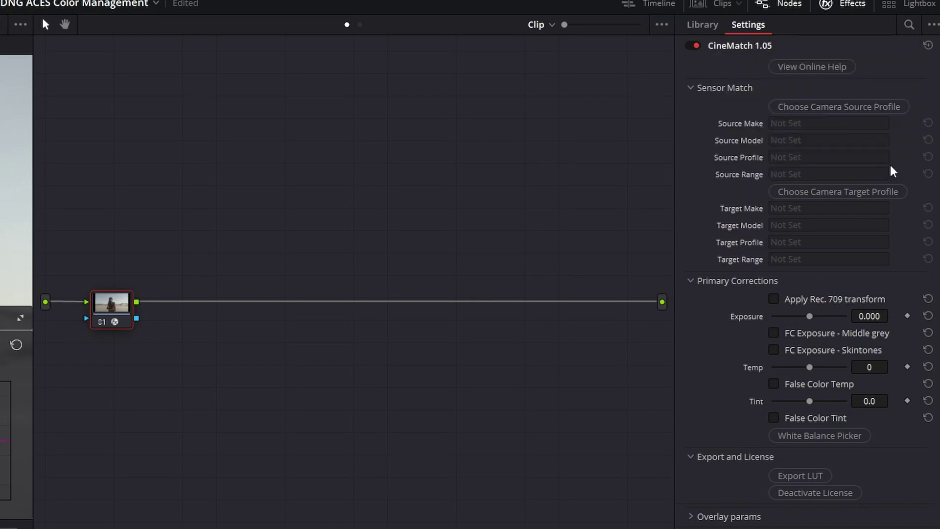
Set the target to Nikon Z 6 N-Log Full range and enable the Rec.709 transform.
left_click(826, 190)
left_click(805, 150)
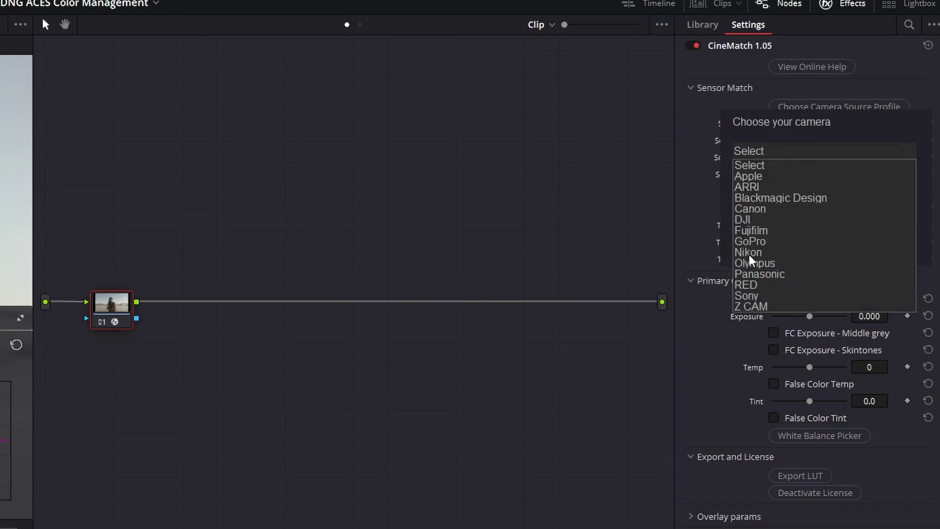
left_click(748, 251)
left_click(742, 218)
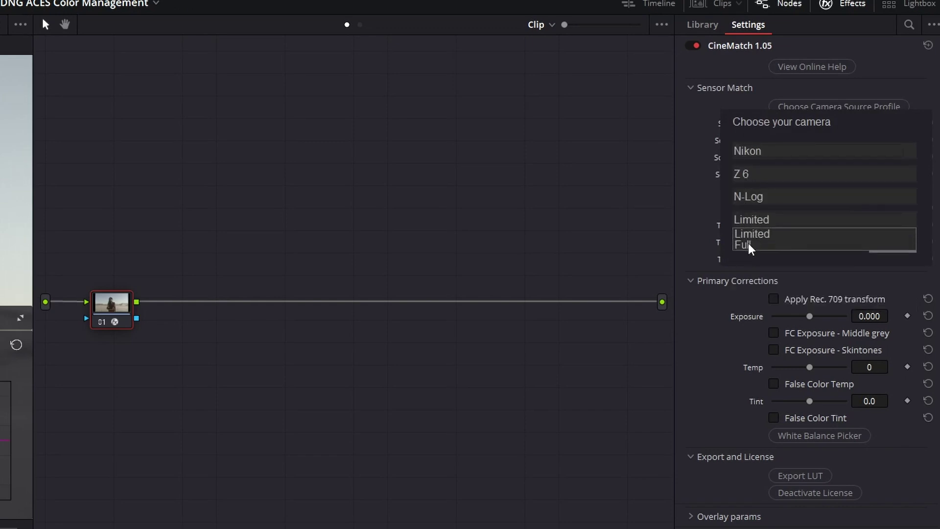
left_click(750, 244)
left_click(891, 257)
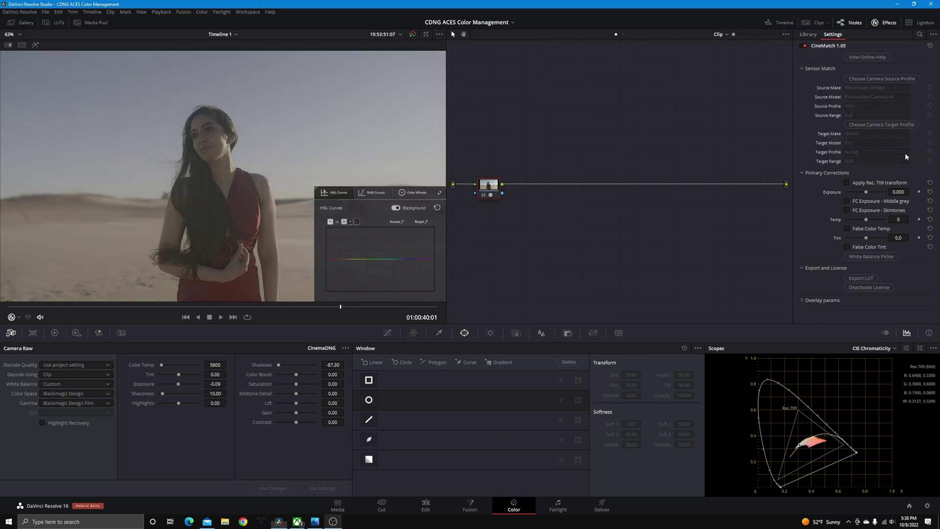
left_click(847, 183)
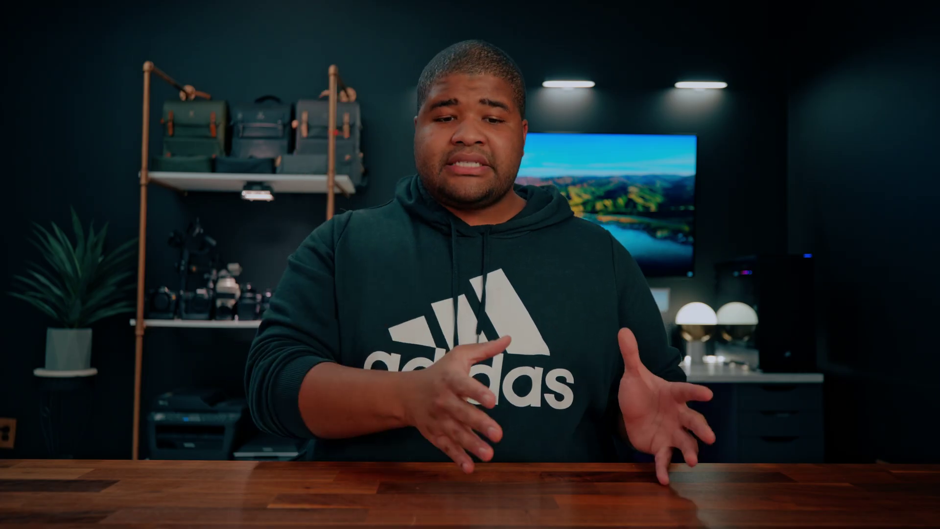